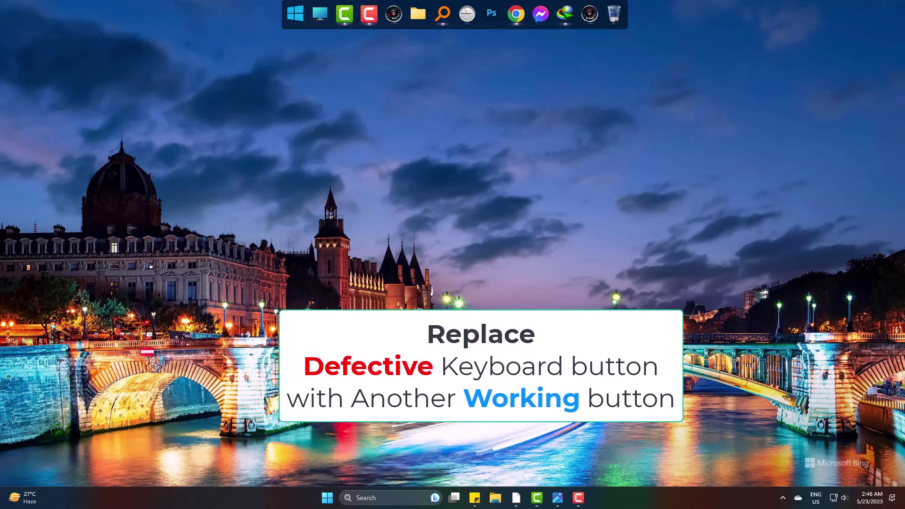
Switch to the ISO105.png keyboard layout image showing the ` ~ and Ctrl keys.
key("alt+Tab")
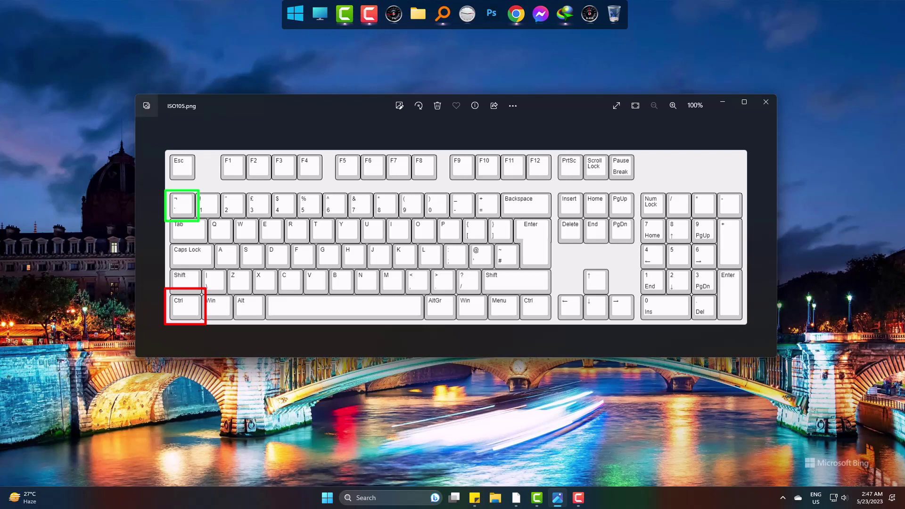
Minimize the image and load github.com/randyrants/sharpkeys/releases in Chrome.
left_click(722, 102)
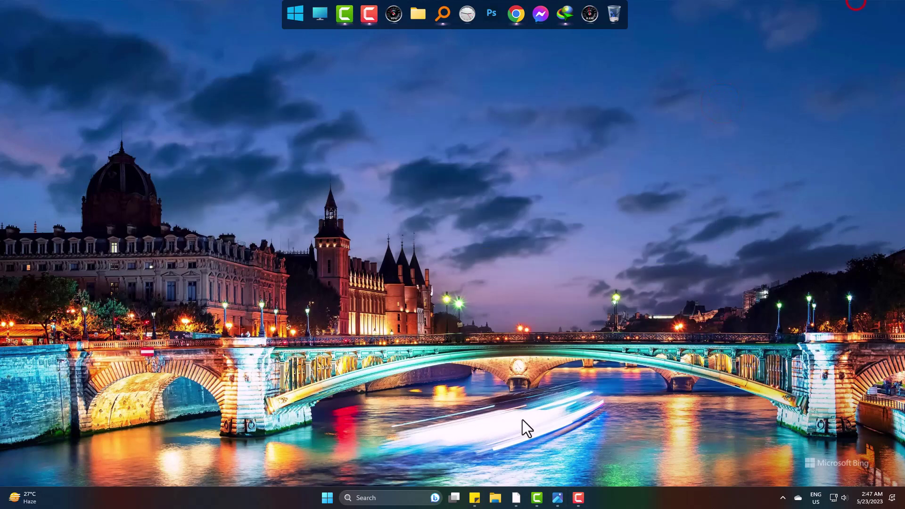
left_click(516, 20)
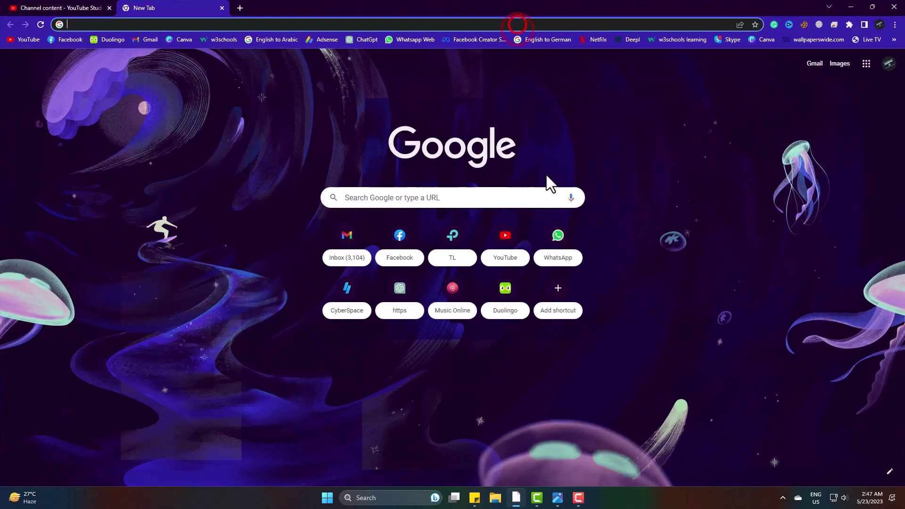
left_click(227, 27)
type("https://github.com/randyrants/sharpkeys/releases")
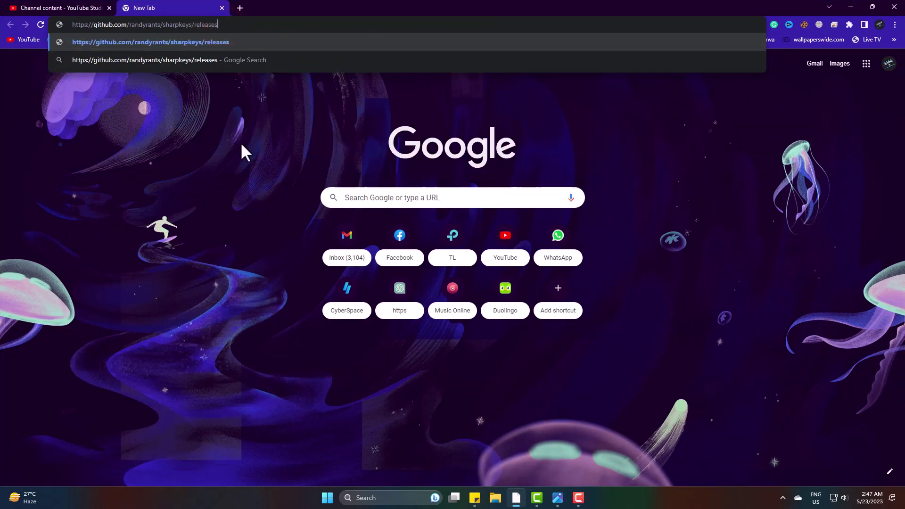
key("Return")
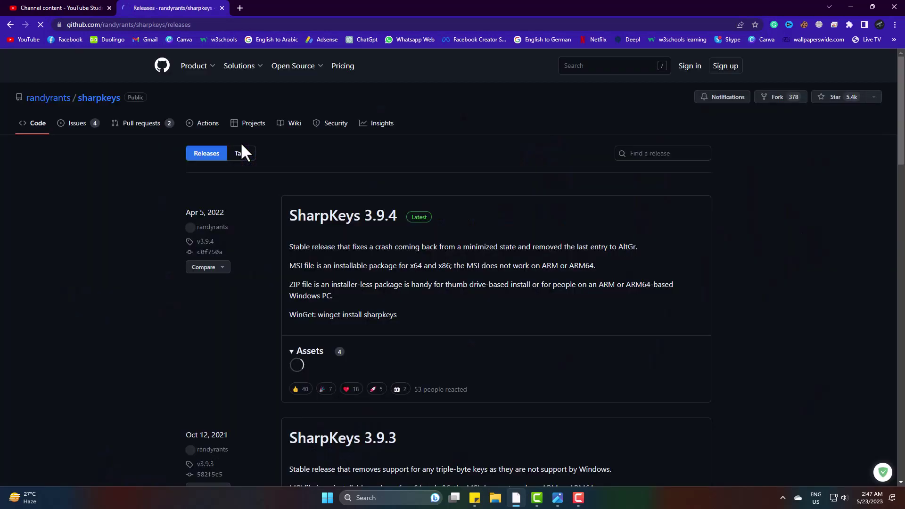
Download sharpkeys394.msi from the releases page and open the installer.
scroll(242, 146, "down", 2)
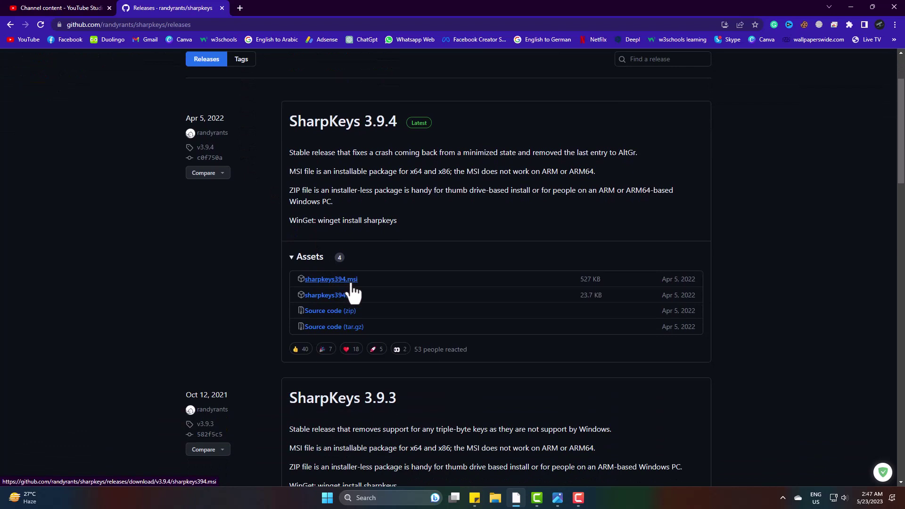
left_click(351, 283)
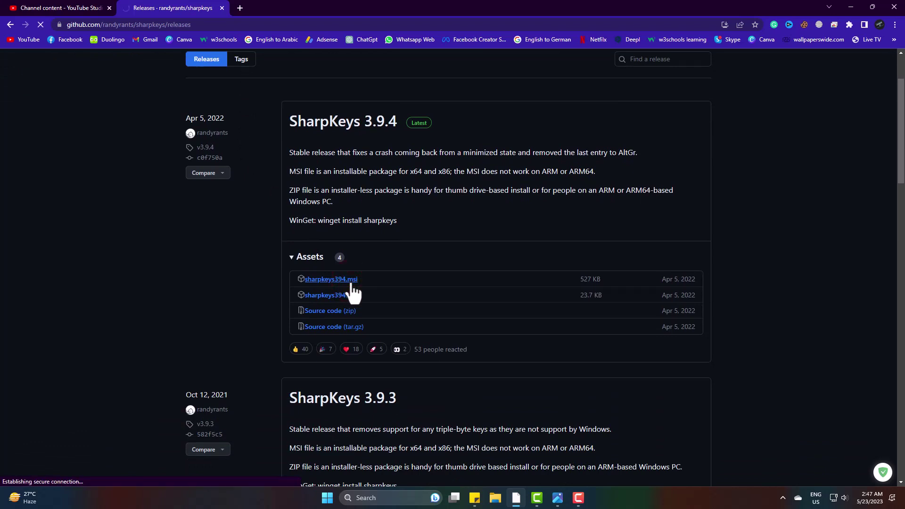
left_click(449, 289)
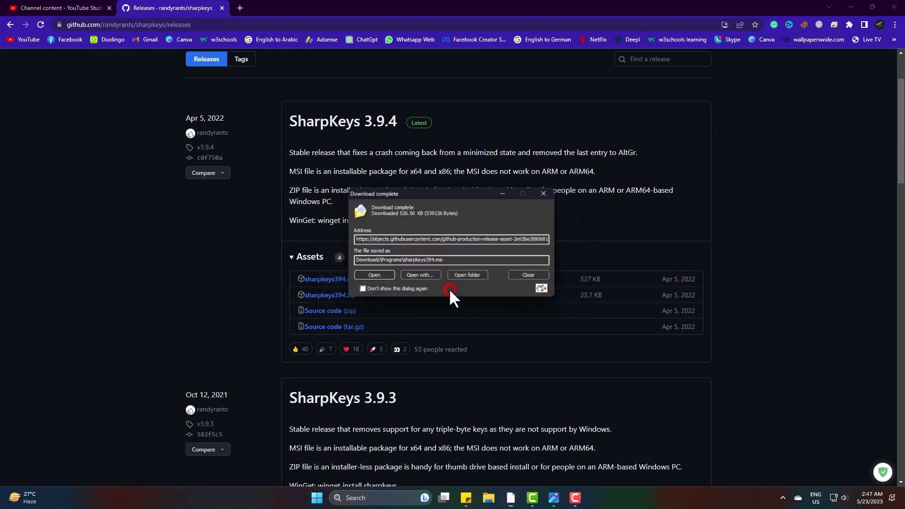
left_click(372, 278)
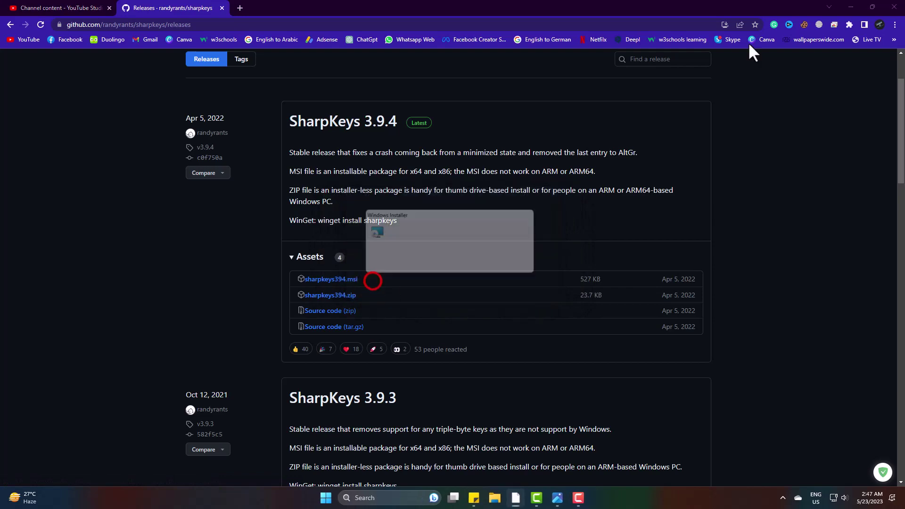
Run the SharpKeys setup with the default RandyRants.com folder and close the finished wizard.
left_click(851, 7)
left_click(499, 328)
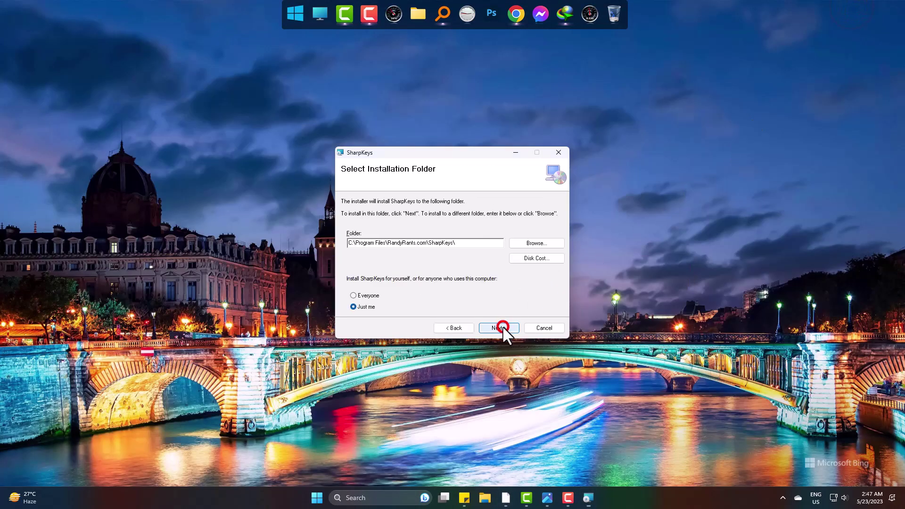
left_click(499, 328)
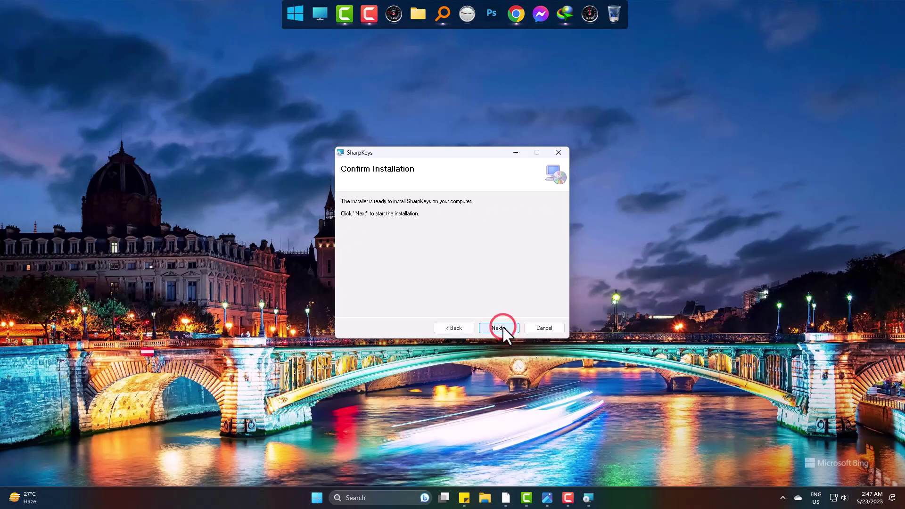
left_click(499, 327)
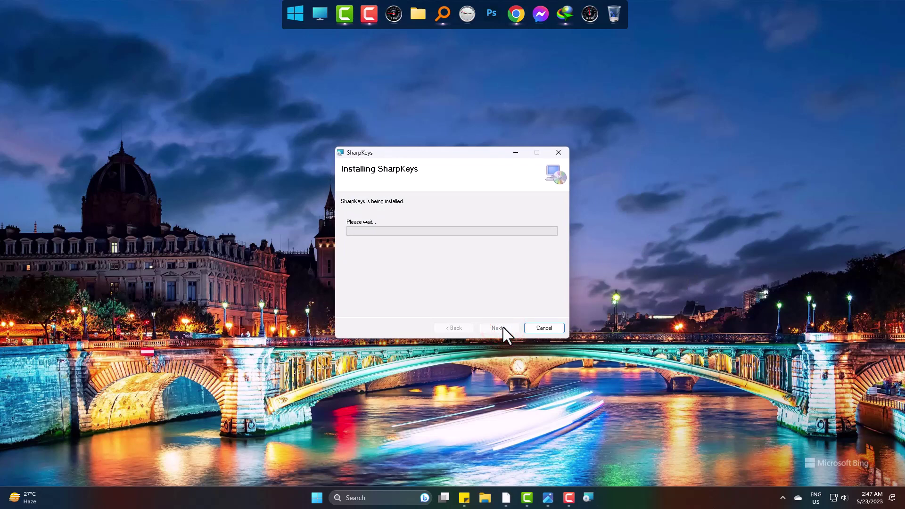
left_click(491, 328)
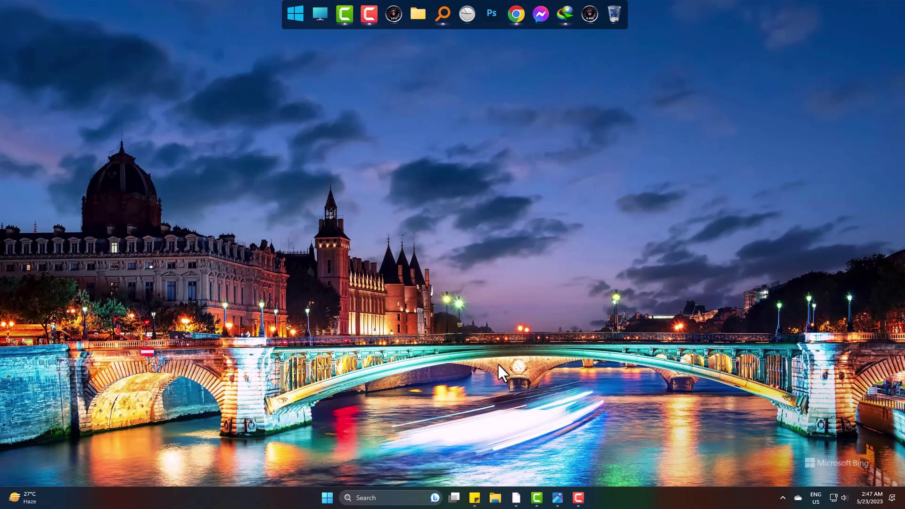
Launch SharpKeys from Start search, dismiss the welcome notice, and maximize its window.
key("super")
type("s")
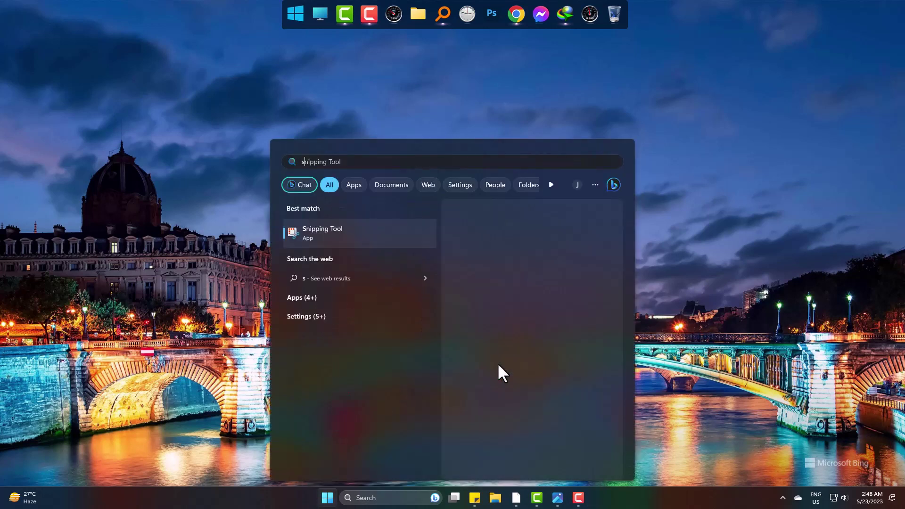
type("harpKeys")
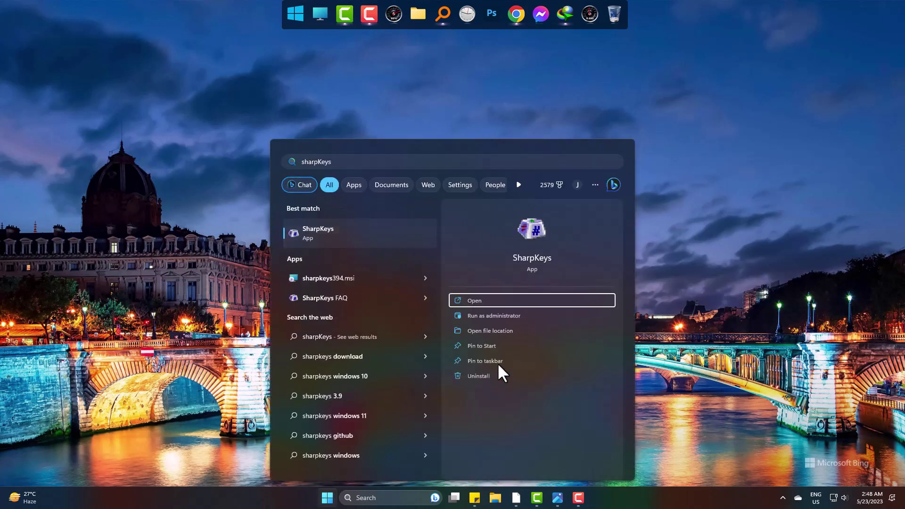
key("Return")
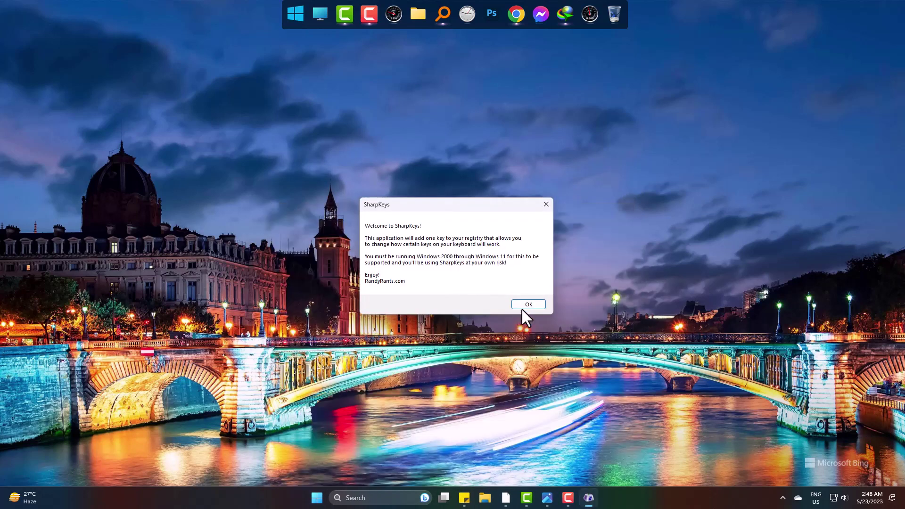
left_click(525, 304)
left_click_drag(241, 15, 507, 115)
left_click(587, 112)
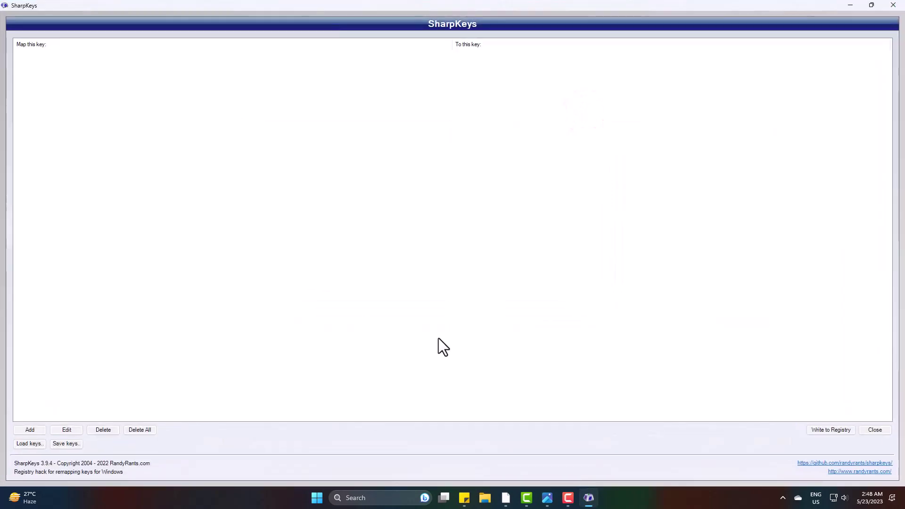
Add a new mapping and capture the ` ~ key (00_29) as the key to remap.
left_click(38, 430)
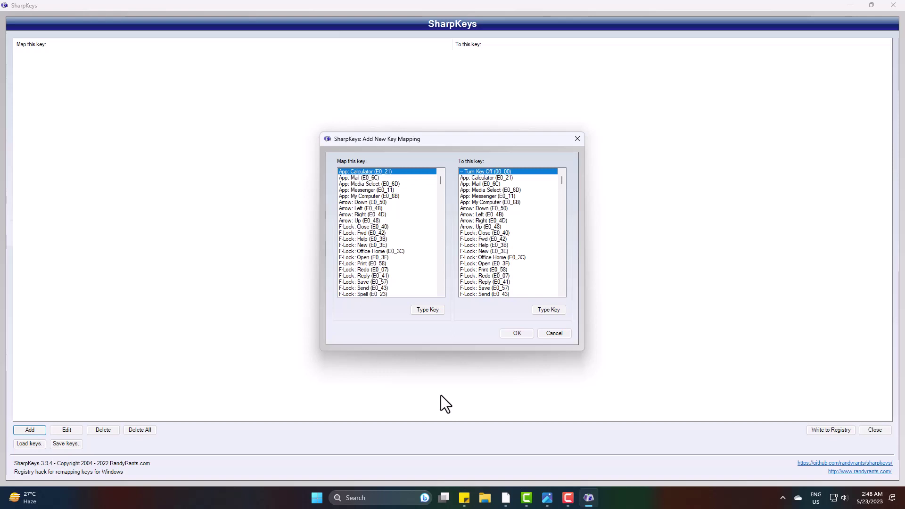
left_click(435, 309)
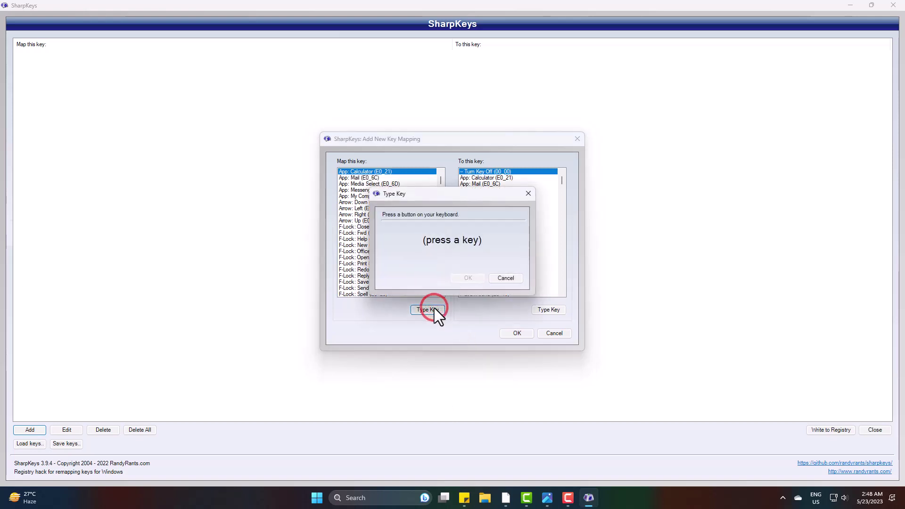
left_click(466, 249)
key("grave")
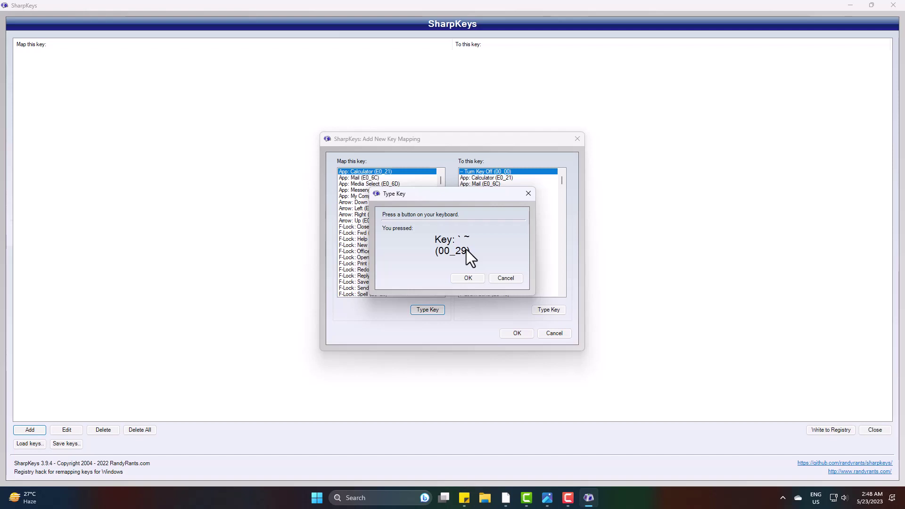
left_click(468, 278)
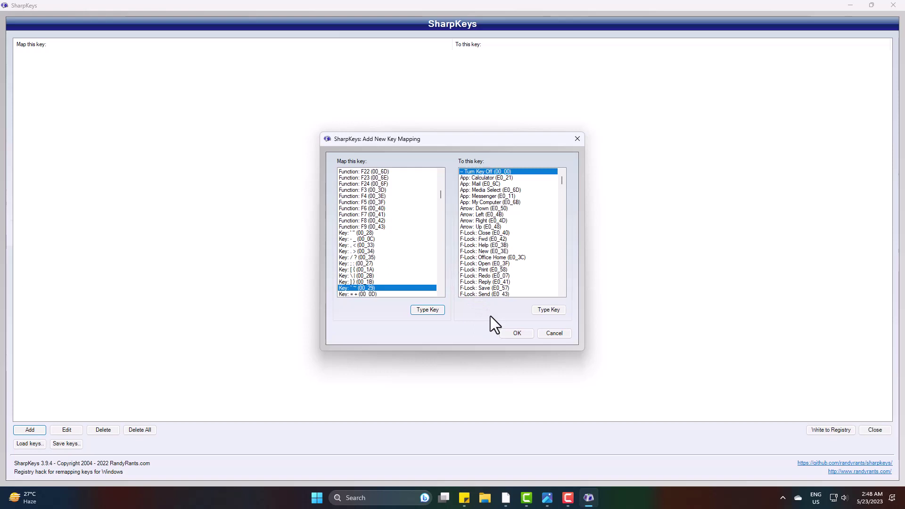
Capture Left Ctrl (00_1D) as the replacement key and confirm the mapping.
left_click(551, 309)
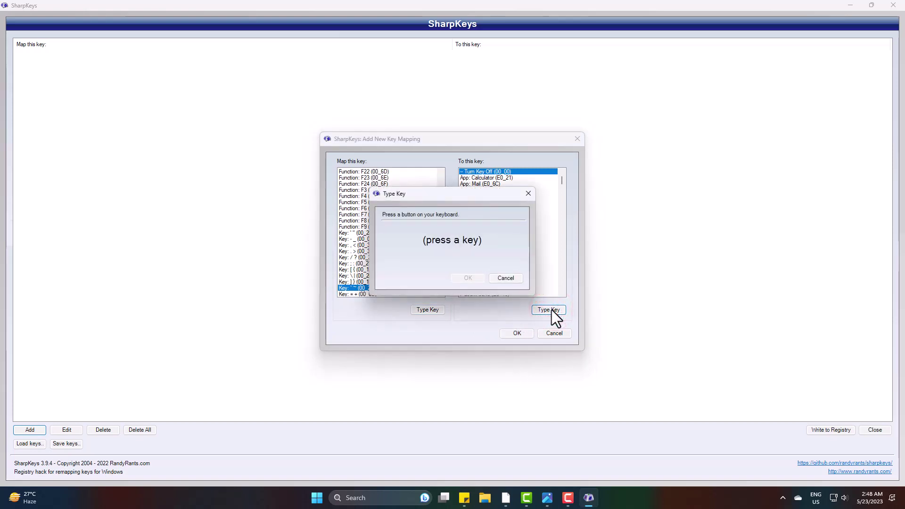
key("ctrl+super+o")
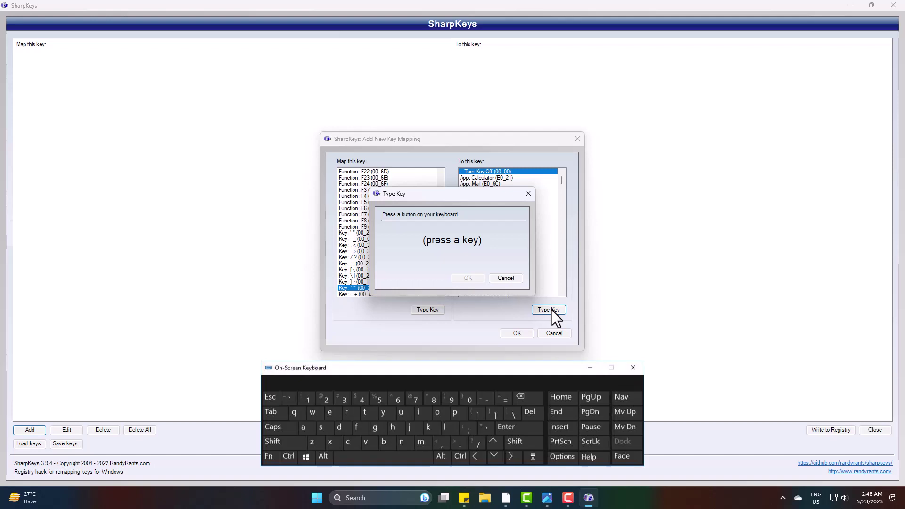
key("ctrl")
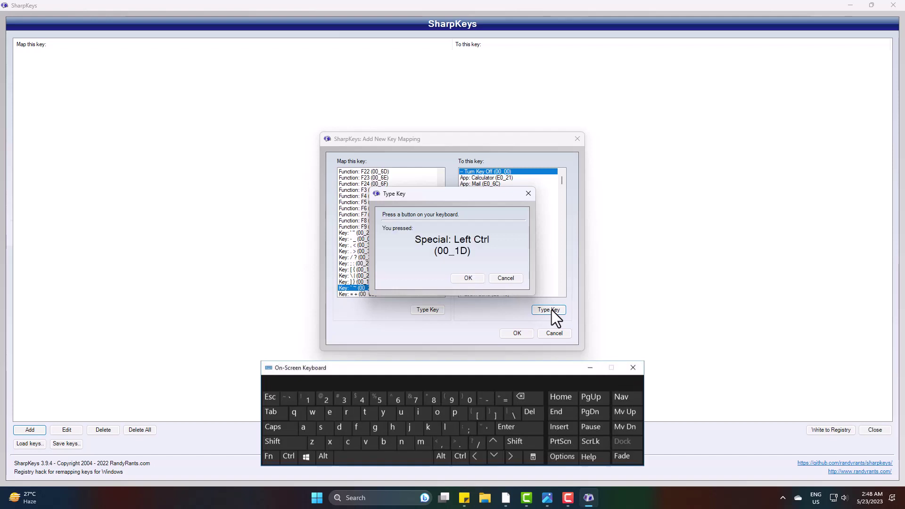
key("ctrl+super+o")
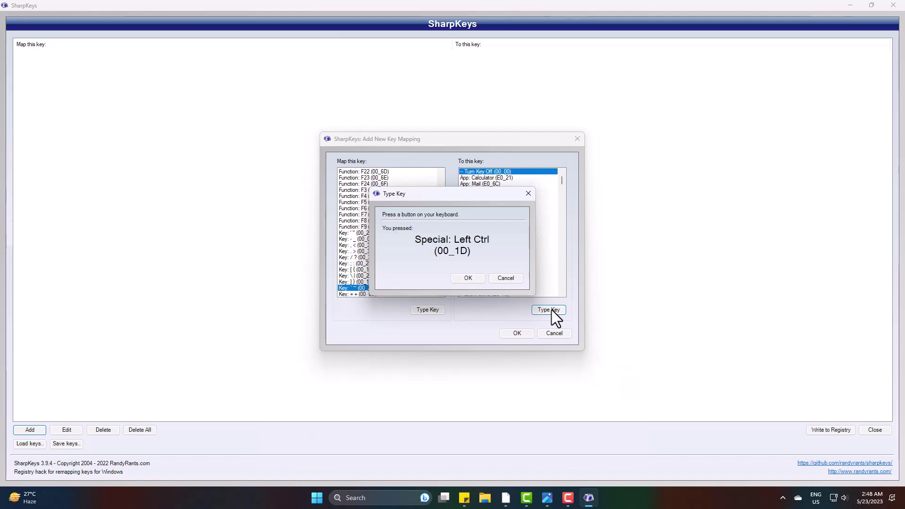
left_click(471, 280)
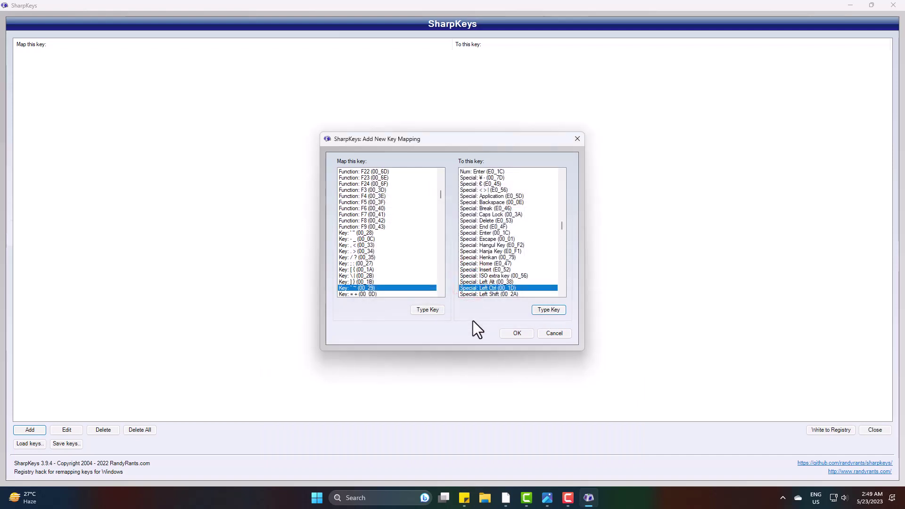
left_click(517, 334)
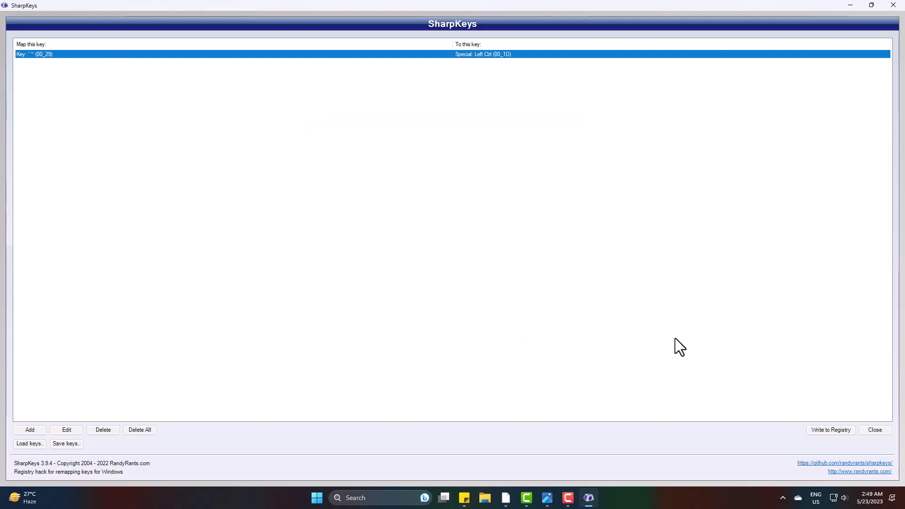
Write the ` ~ to Left Ctrl mapping to the registry and close SharpKeys.
left_click(822, 433)
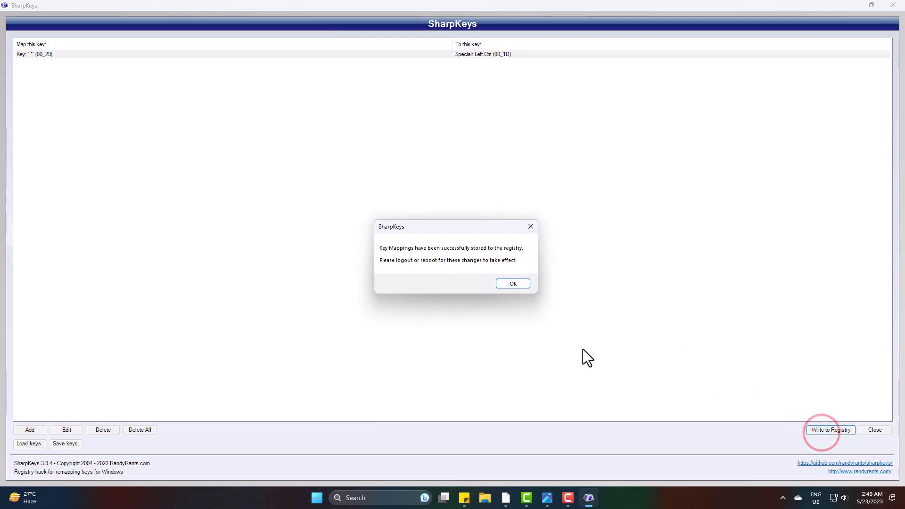
left_click(510, 286)
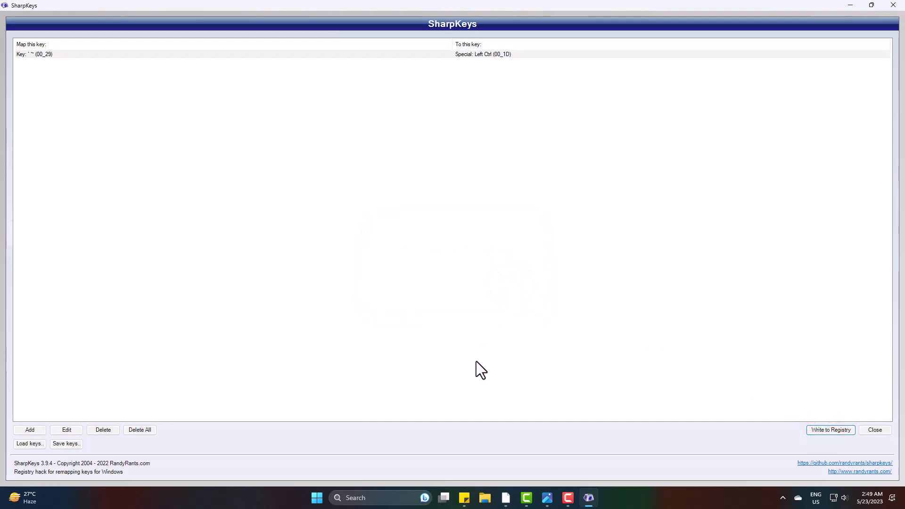
left_click(451, 445)
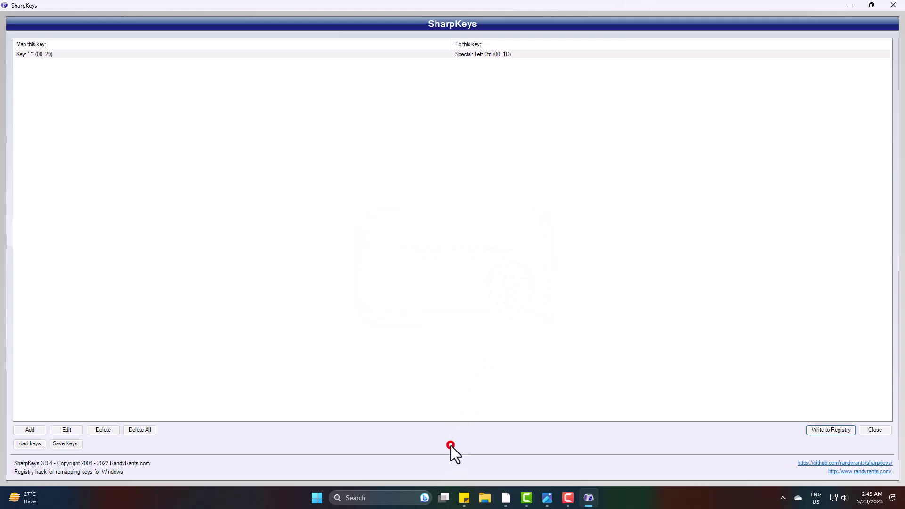
left_click(893, 5)
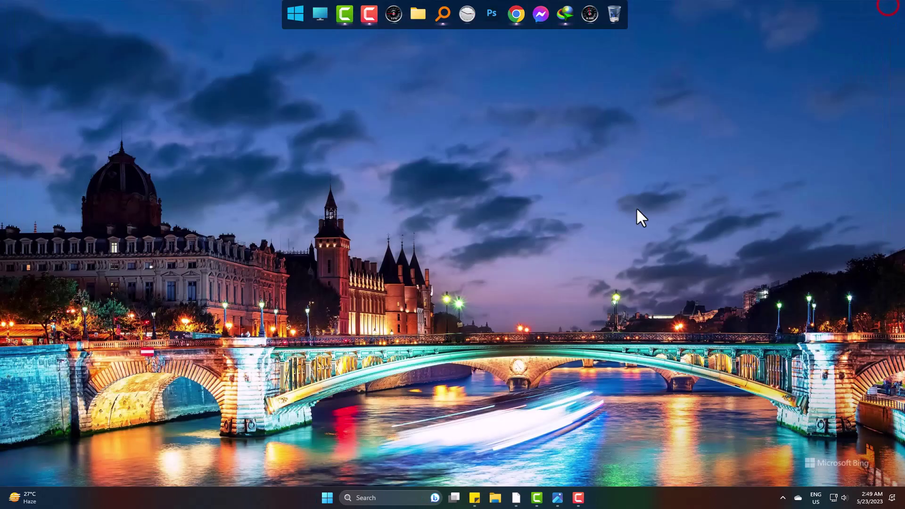
Restart Windows from the Start power button, then launch Notepad via Start search.
left_click(326, 498)
left_click(566, 464)
key("super")
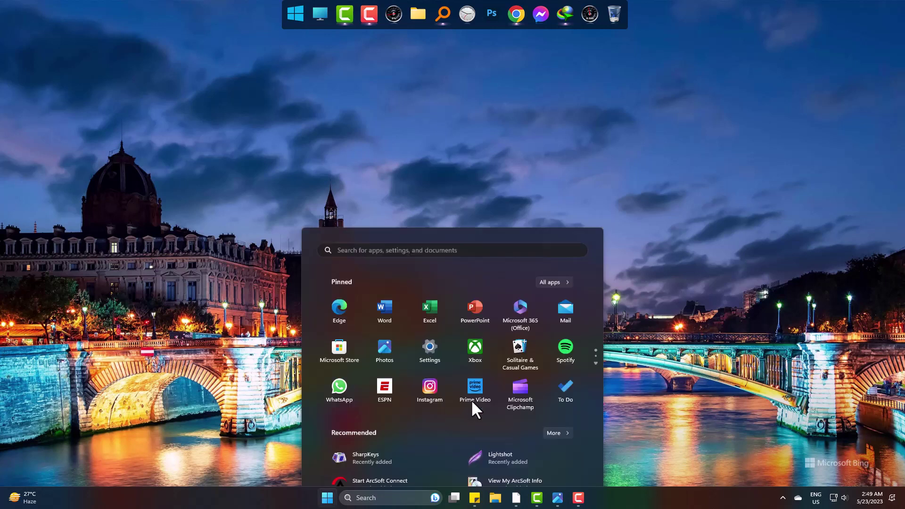
type("notepad")
key("Return")
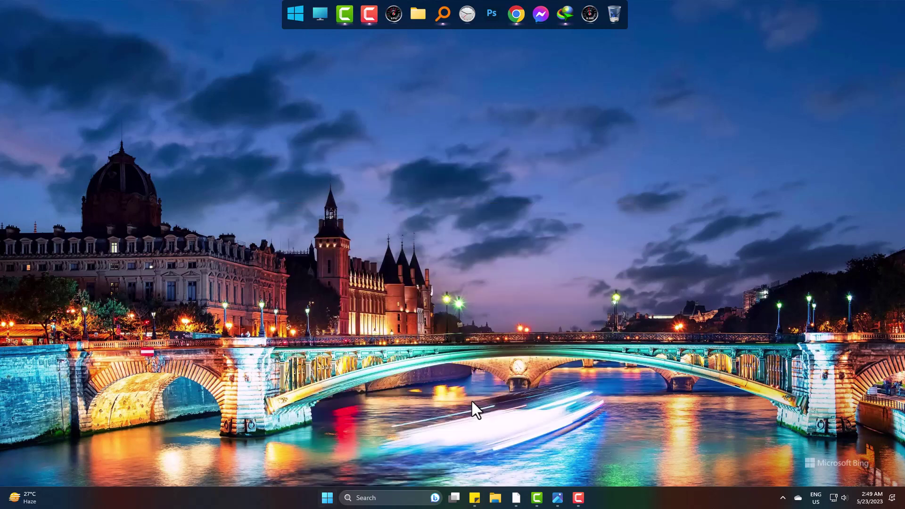
Type fkdjfkdjfkdjf in Notepad and copy it using the remapped Ctrl key.
left_click_drag(438, 102, 493, 94)
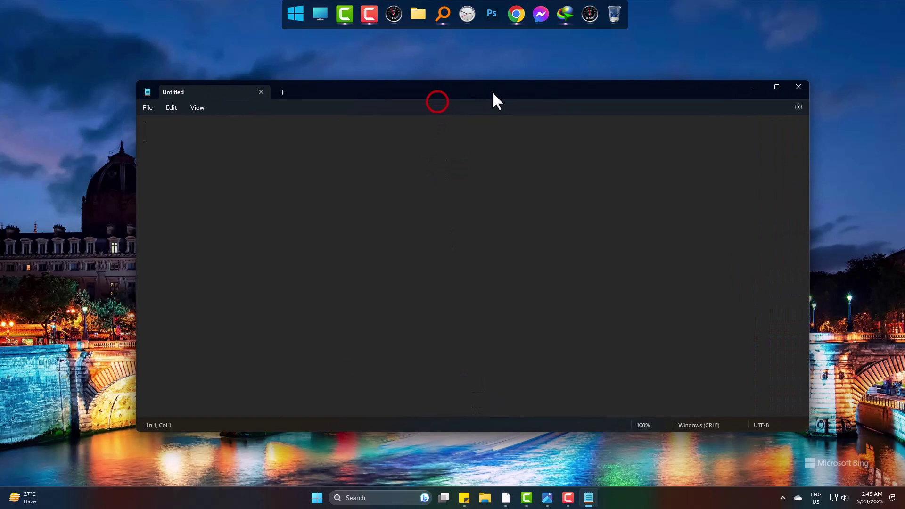
type("fkdjfkdjfkdjf")
key("ctrl+a")
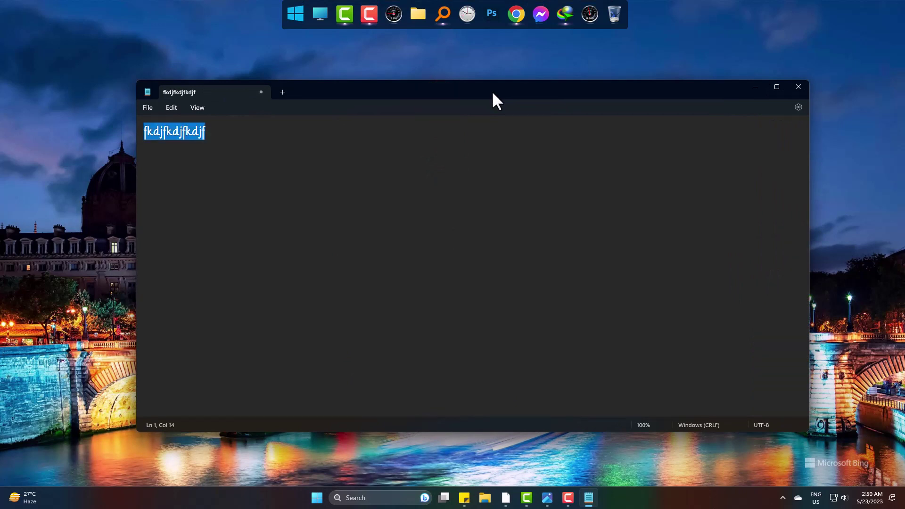
key("ctrl+c")
Paste the test line twice on new lines, then minimize Notepad.
key("Right")
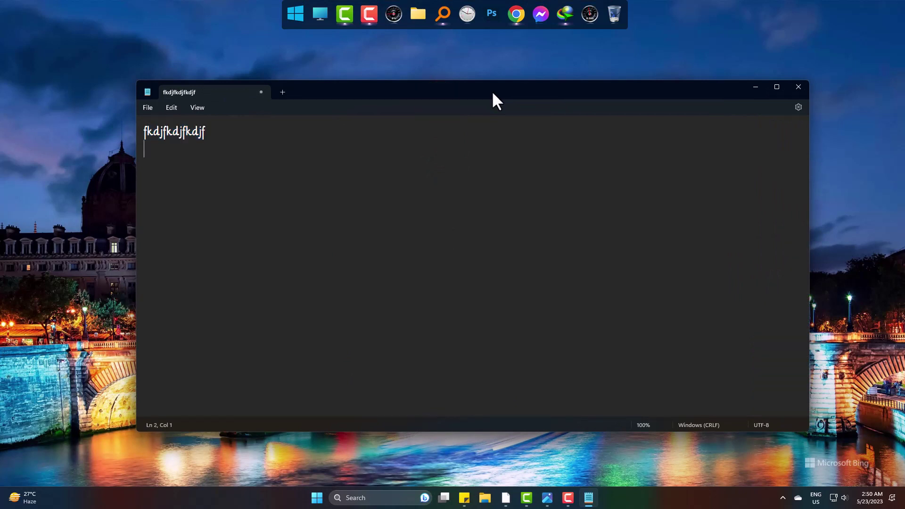
key("Return")
key("Return")
key("ctrl+v")
key("Return")
key("ctrl+v")
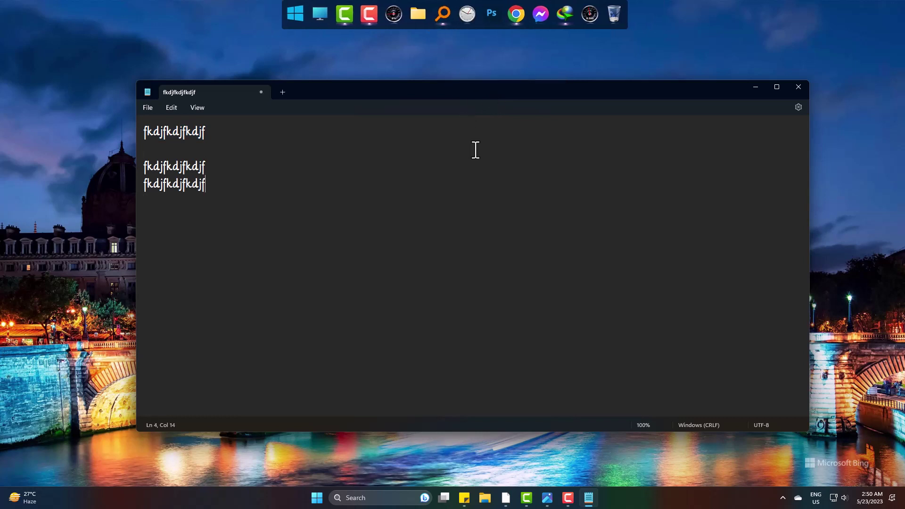
left_click(755, 88)
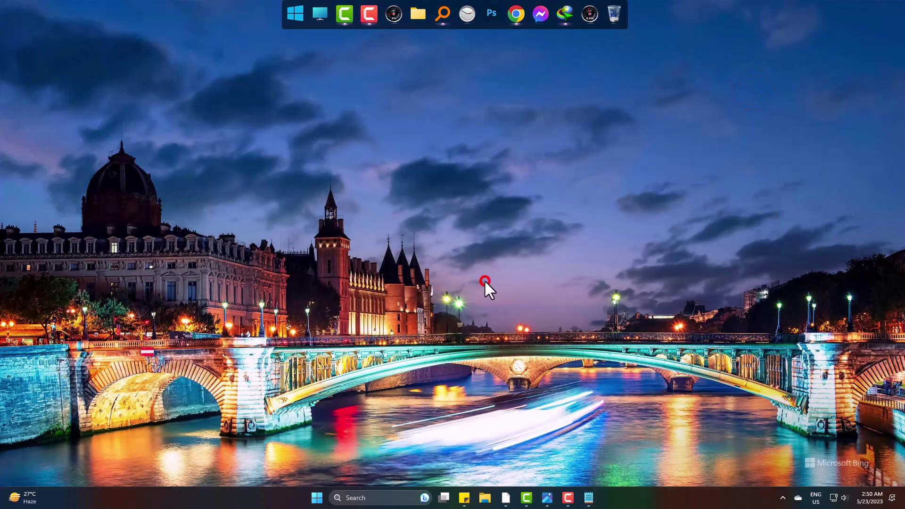
Launch SharpKeys by searching 'sharp' in Start.
key("super")
type("share")
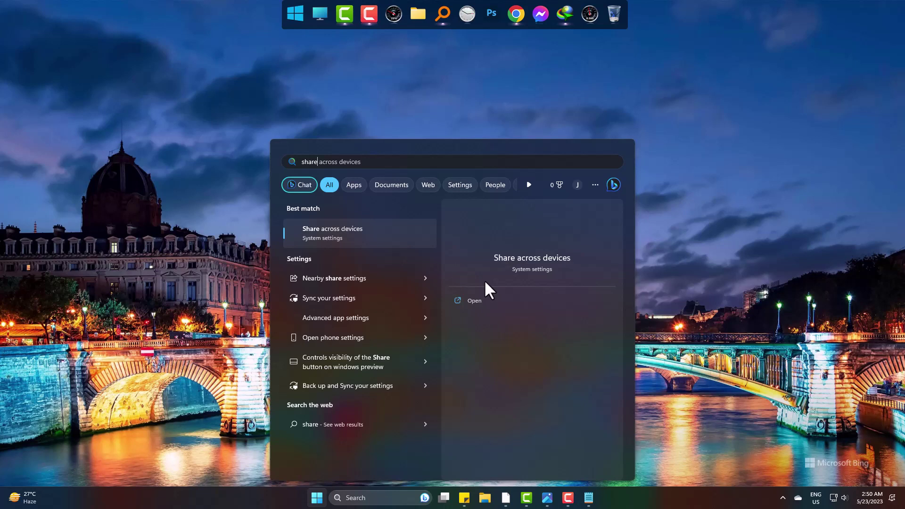
key("BackSpace")
type("p")
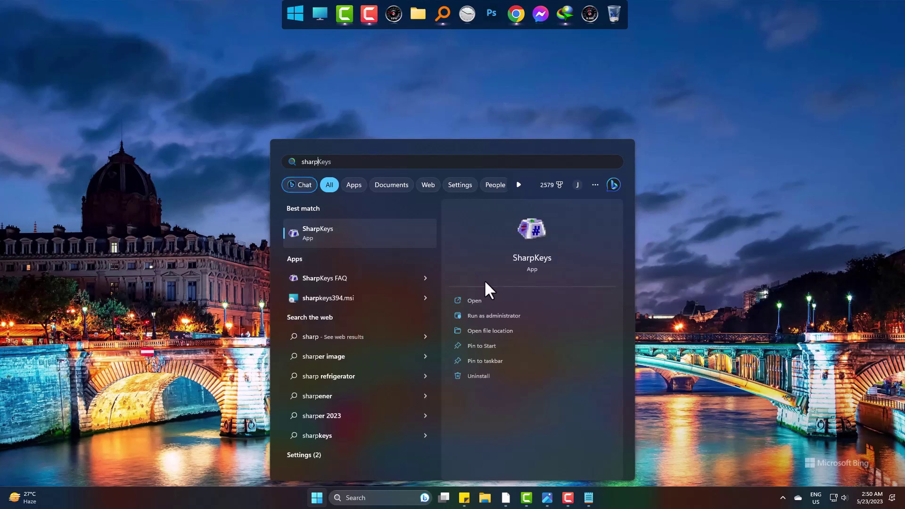
key("Return")
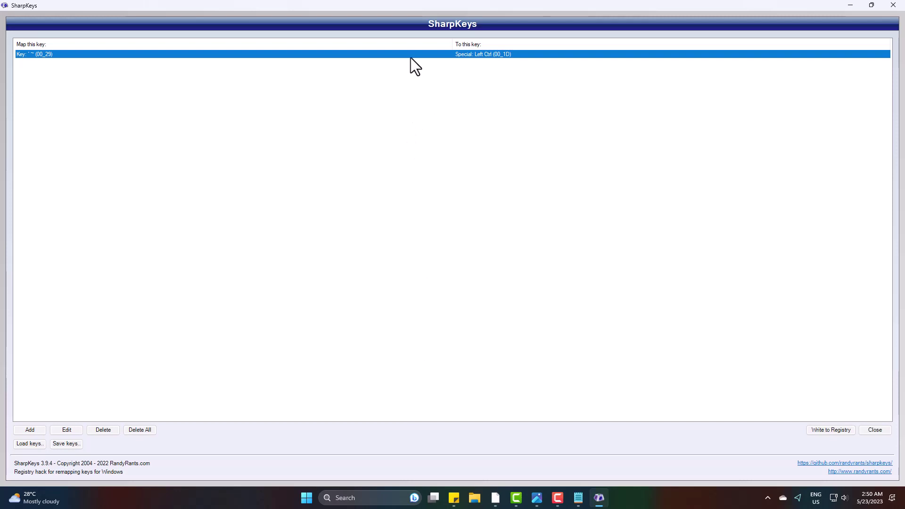
Delete the ` ~ to Left Ctrl mapping, write the empty list to the registry, and close SharpKeys.
left_click(104, 430)
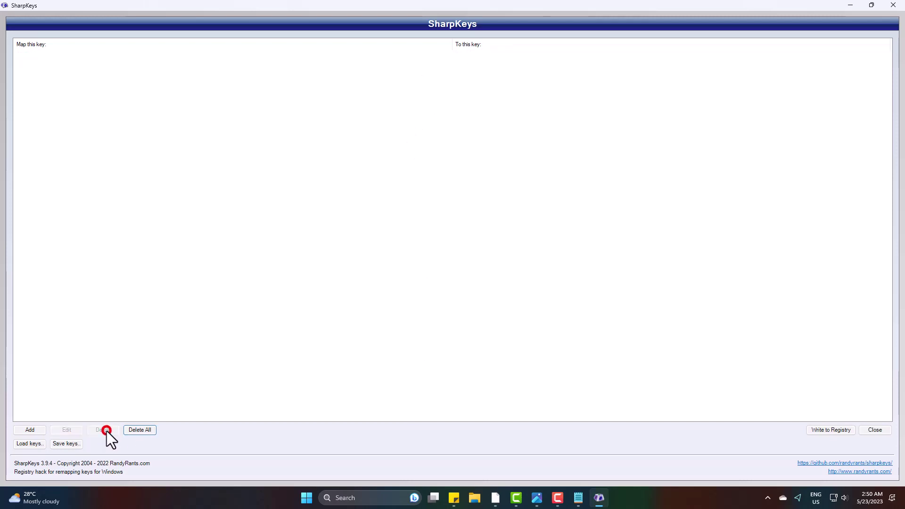
left_click(832, 430)
left_click(524, 287)
left_click(894, 6)
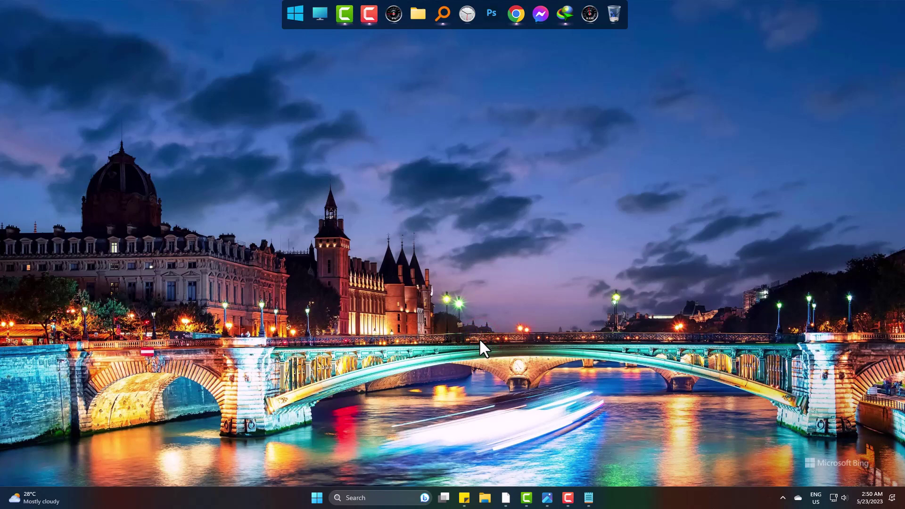
Reopen the ISO105.png keyboard diagram in Photos from the taskbar.
left_click(547, 498)
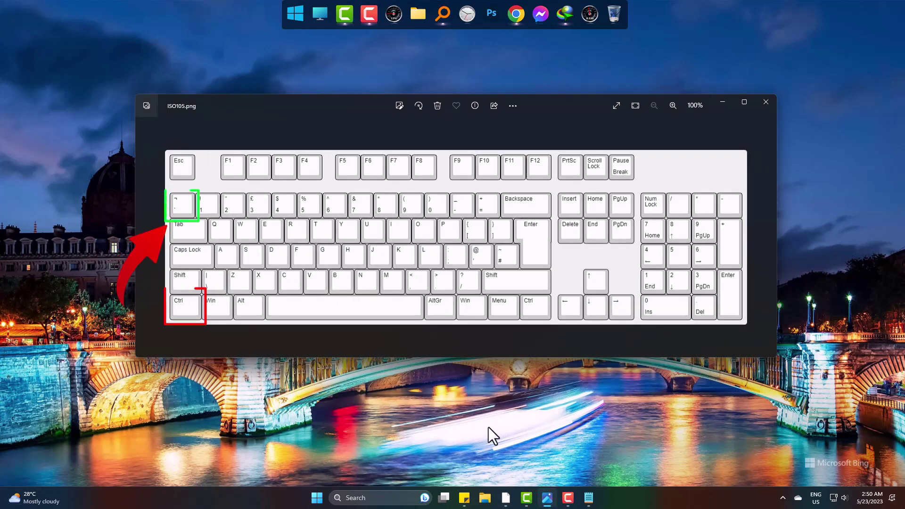